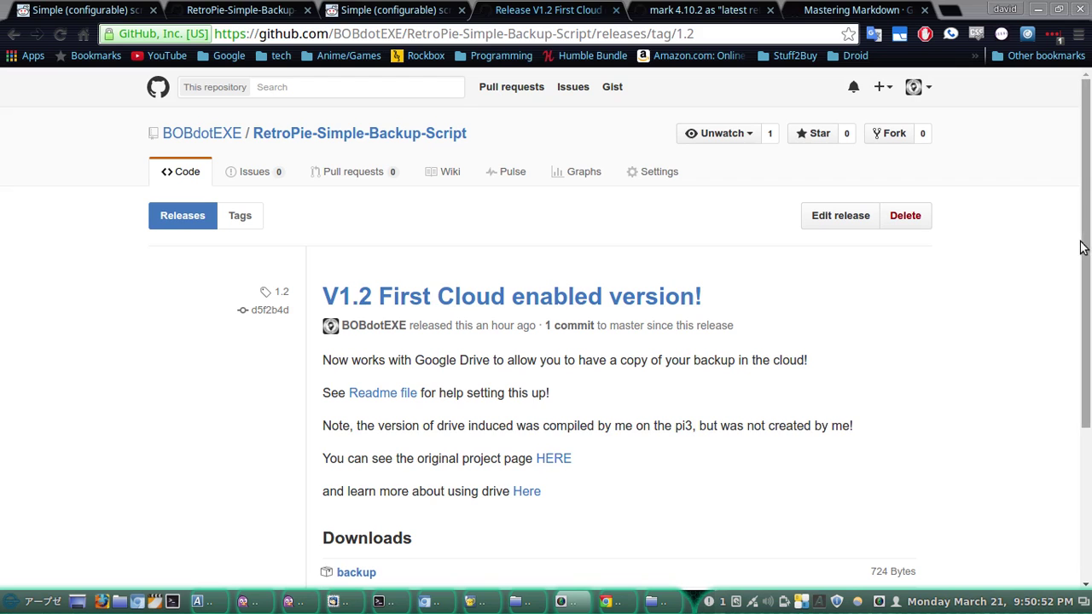
Switch to the pi@retropie terminal and move its window fully into view over the release page
{"action": "left_click_drag", "start_coordinate": [1084, 254], "coordinate": [1046, 258]}
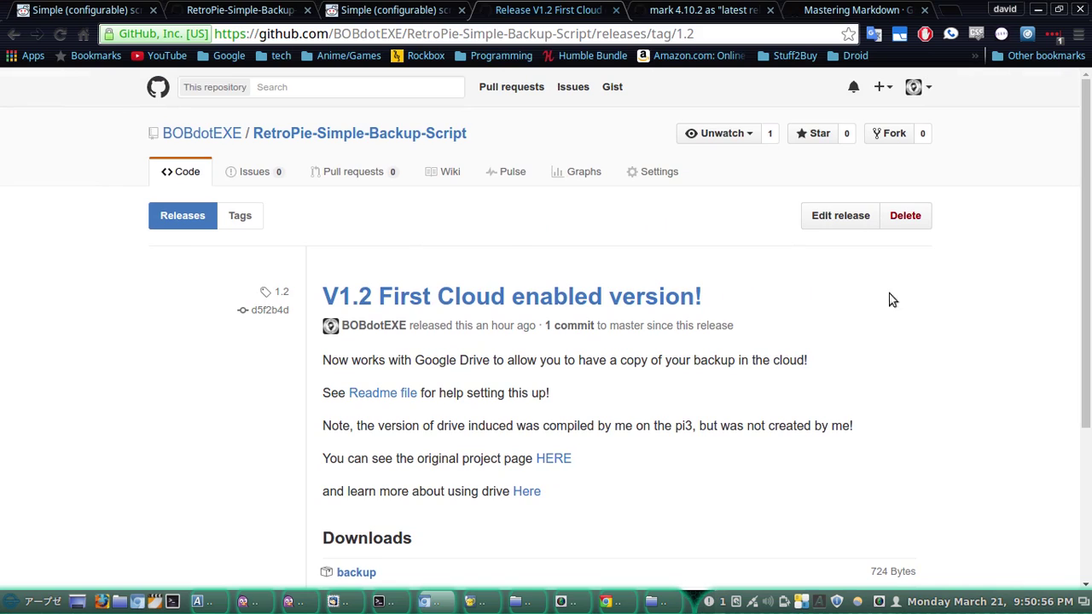
{"action": "left_click", "coordinate": [386, 603]}
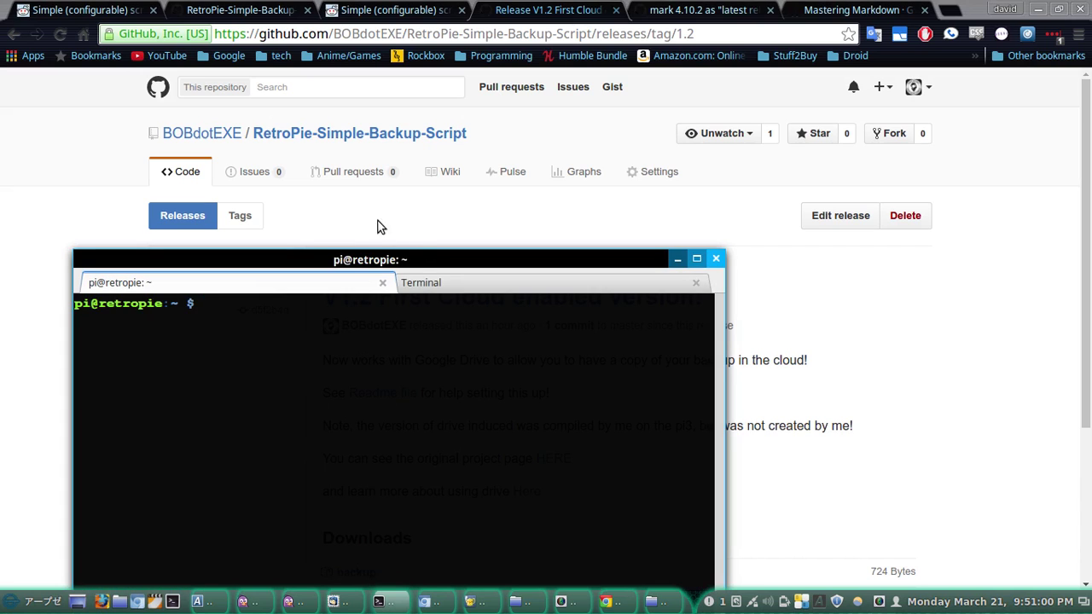
{"action": "left_click", "coordinate": [429, 232]}
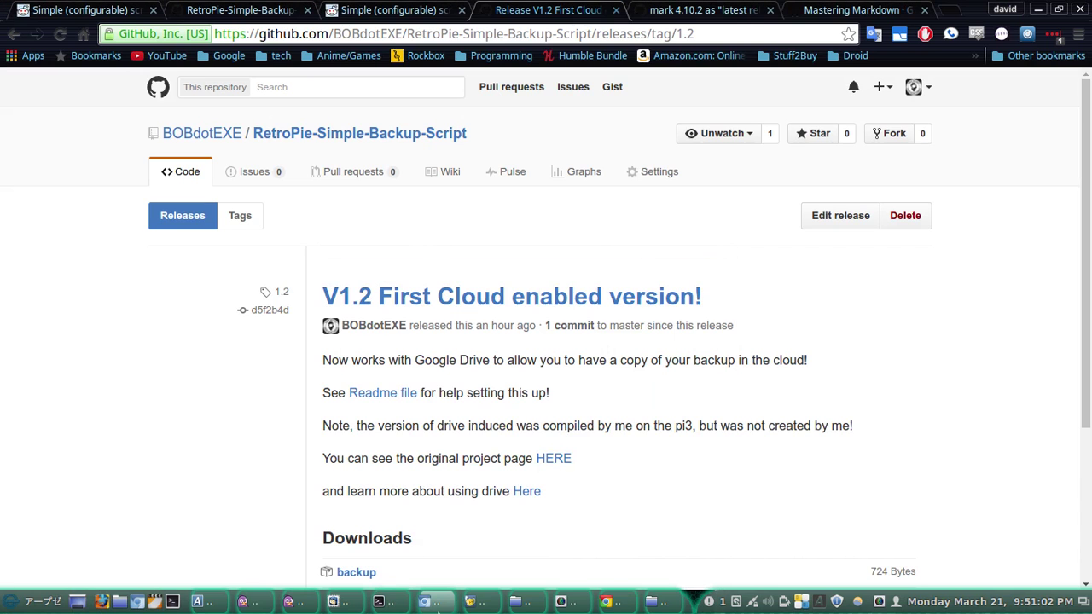
{"action": "left_click", "coordinate": [472, 601]}
{"action": "left_click", "coordinate": [379, 601]}
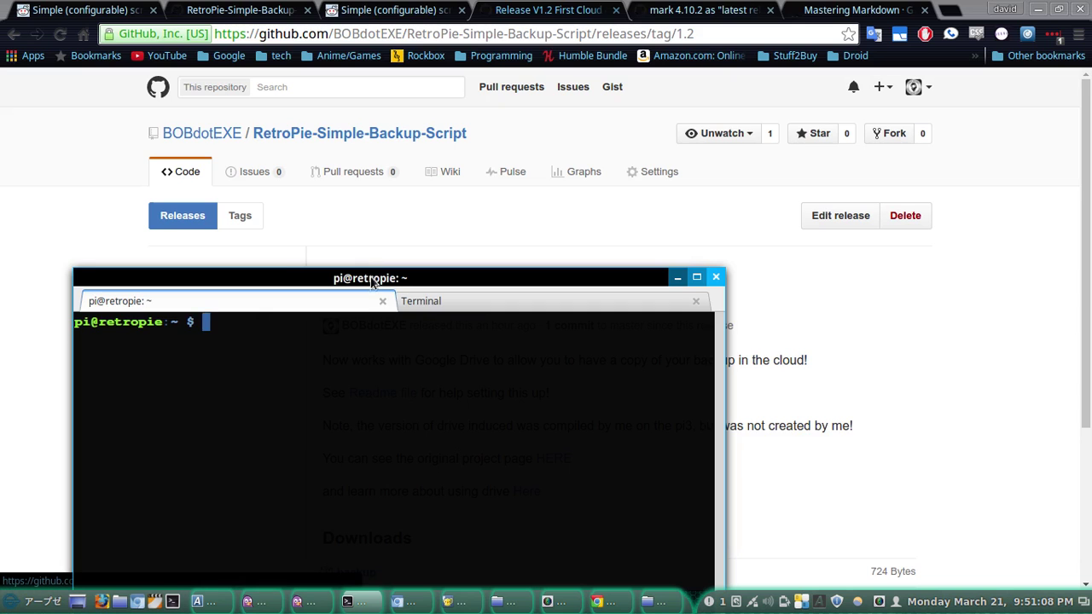
{"action": "left_click_drag", "start_coordinate": [369, 272], "coordinate": [341, 68]}
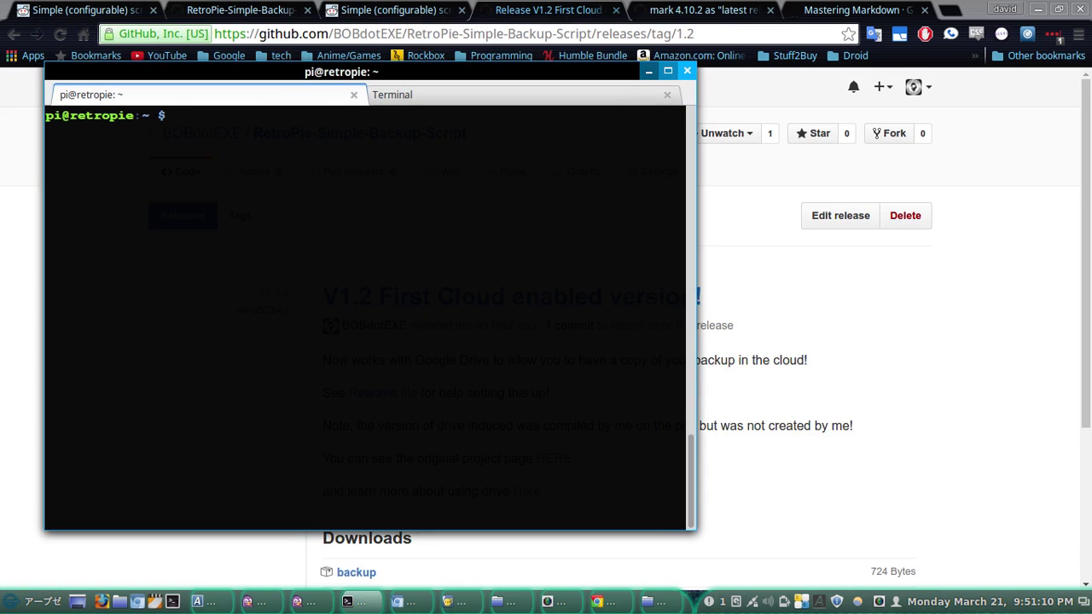
Permanently delete the eight selected backup .md5 and .zip files from the roms/backups network folder in the file manager
{"action": "left_click", "coordinate": [654, 601]}
{"action": "left_click_drag", "start_coordinate": [759, 11], "coordinate": [757, 35]}
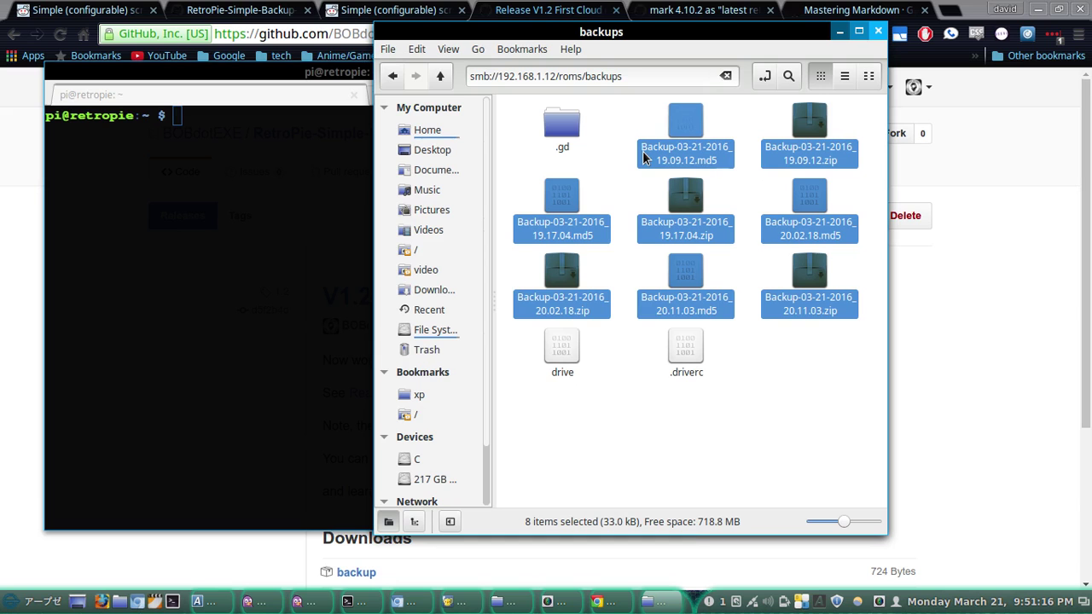
{"action": "key", "text": "shift+Delete"}
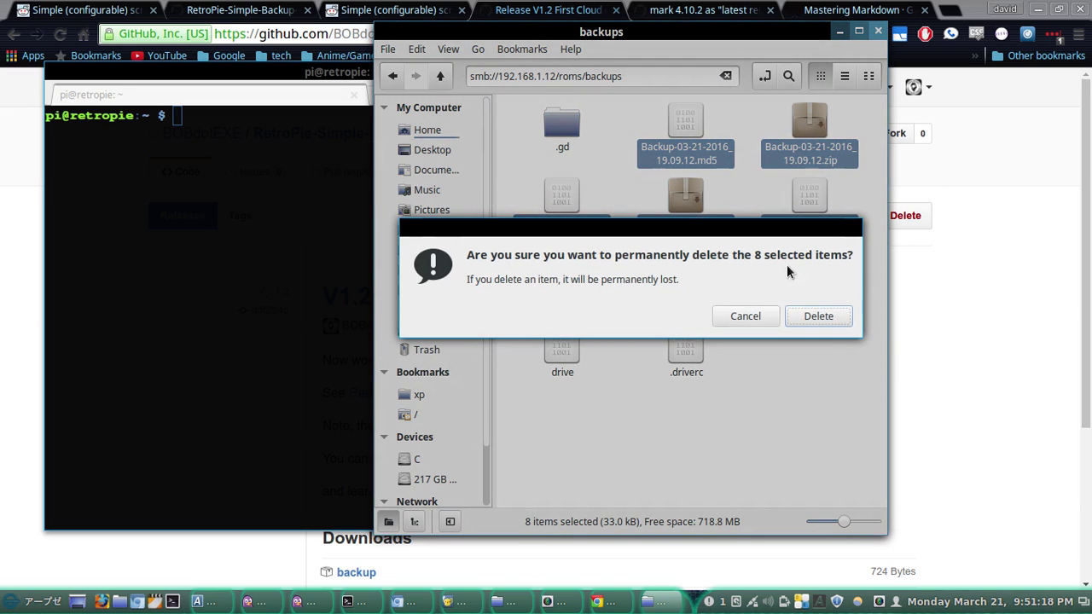
{"action": "left_click", "coordinate": [806, 309]}
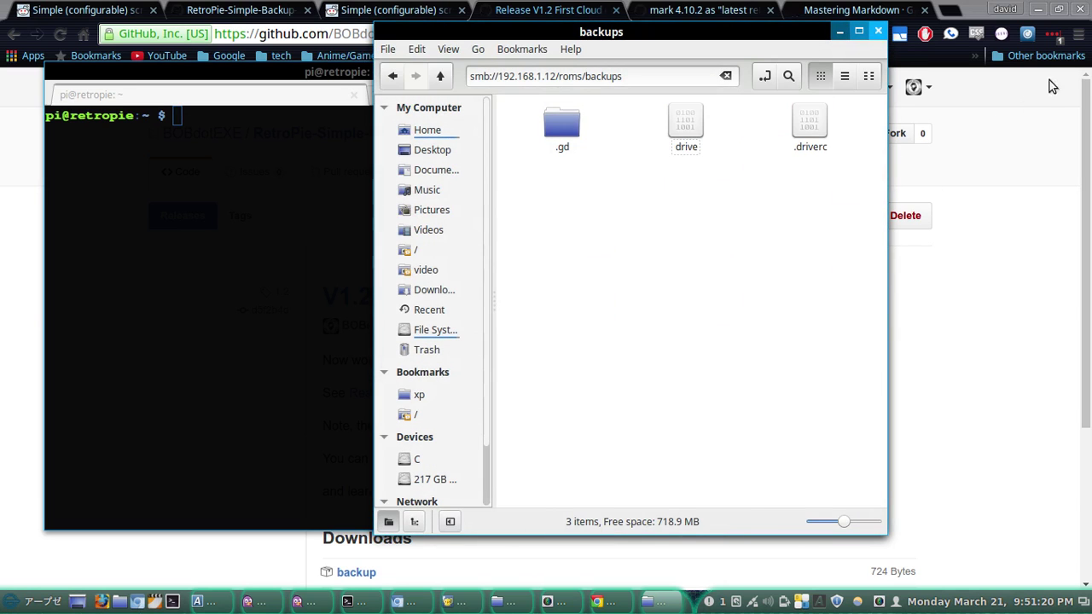
Switch to Google Drive, remove all selected backup files and the drive file from My Drive, and move the browser window aside
{"action": "left_click_drag", "start_coordinate": [1091, 18], "coordinate": [397, 16]}
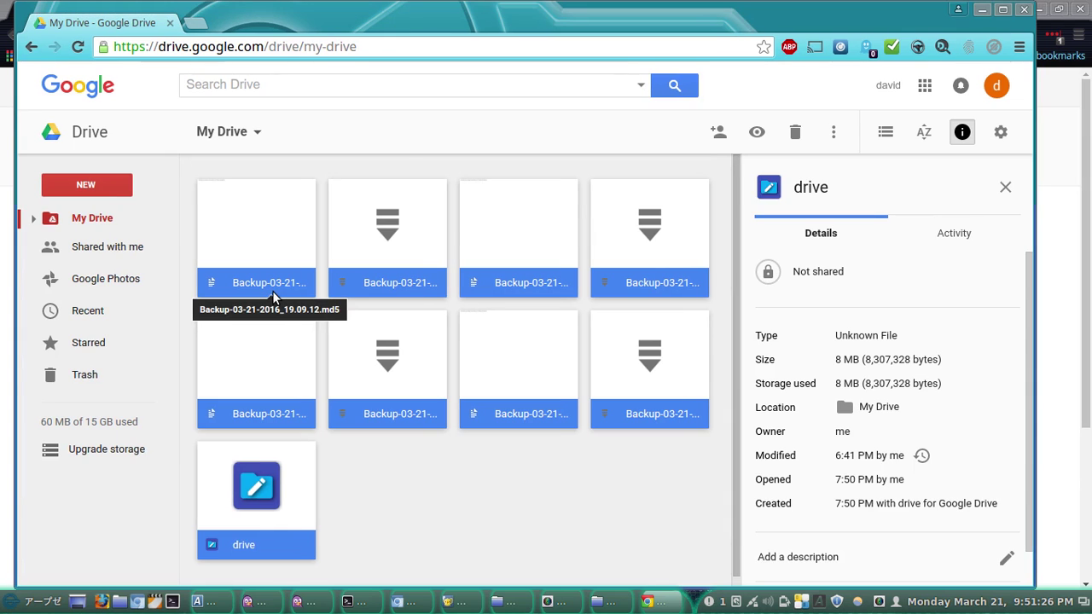
{"action": "key", "text": "Delete"}
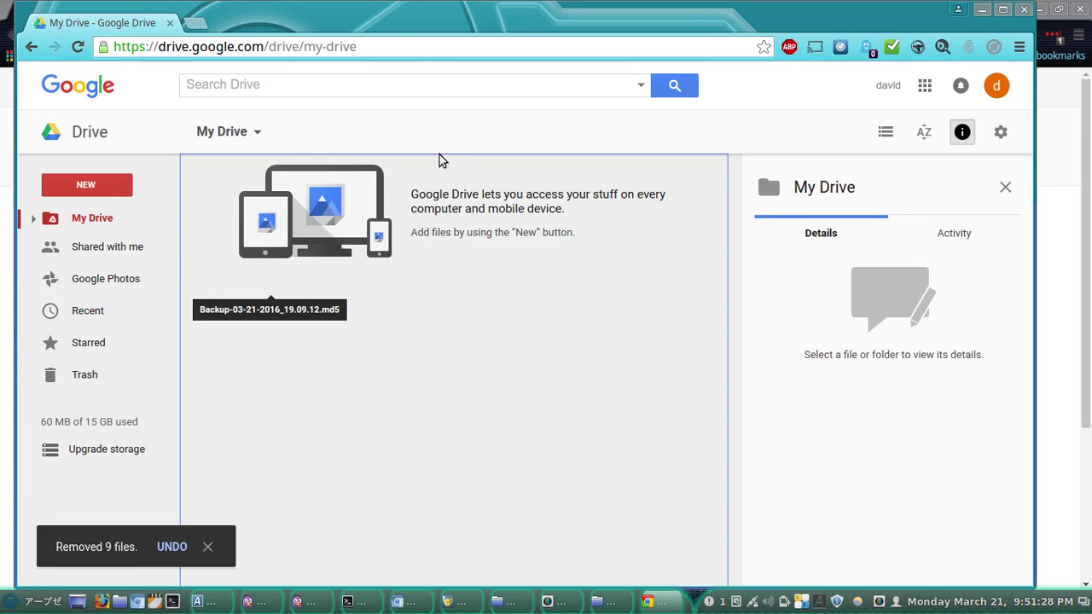
{"action": "left_click_drag", "start_coordinate": [732, 27], "coordinate": [1091, 316]}
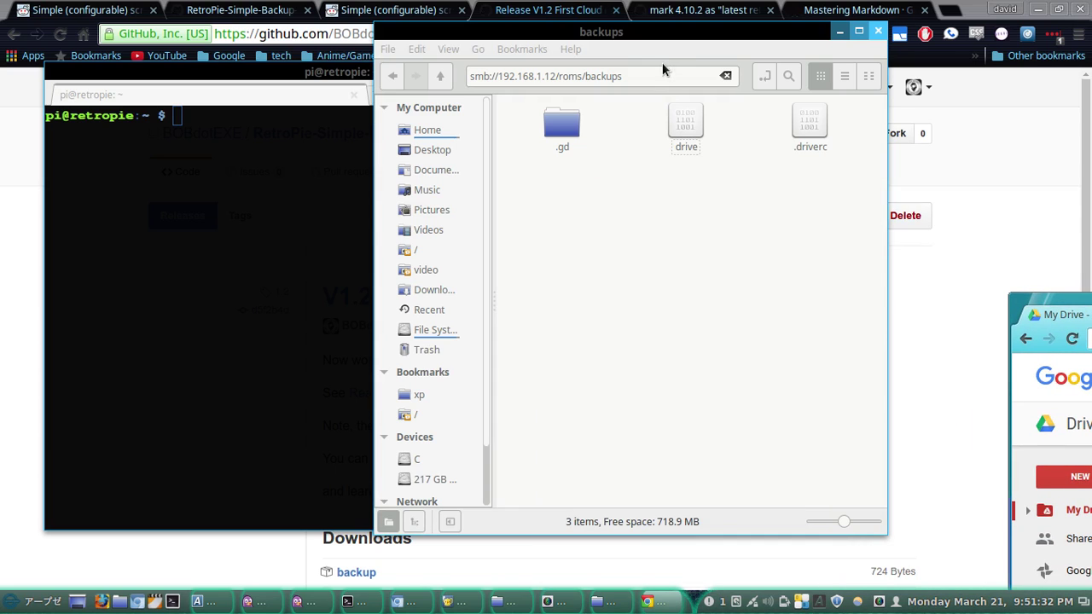
Clear the backups window away and open the RetroPie-Simple-Backup-Script repository page to review its README through the nightly backup instructions
{"action": "left_click", "coordinate": [839, 31]}
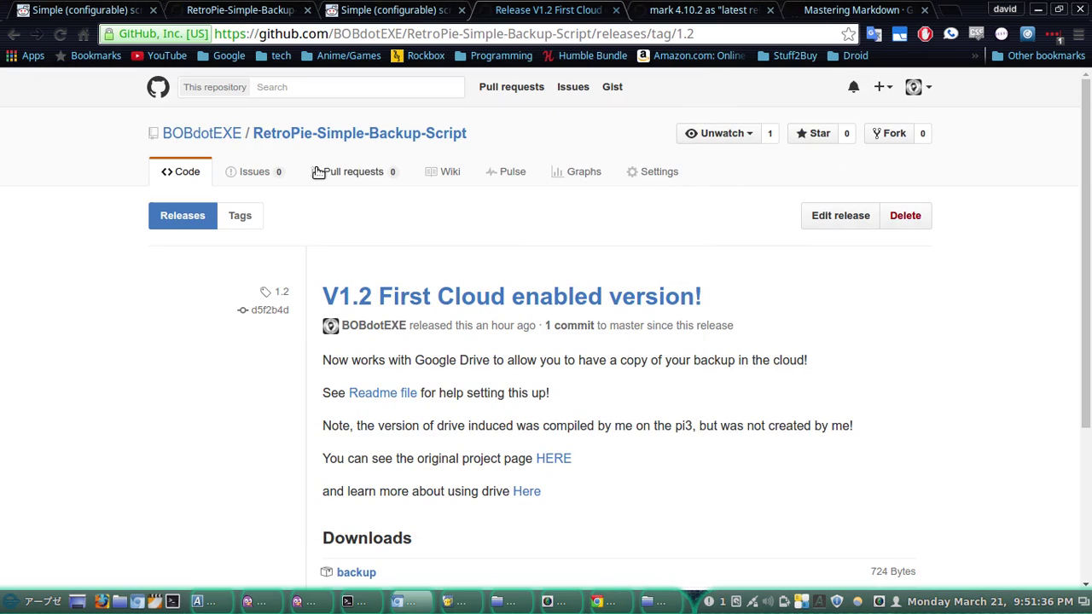
{"action": "left_click", "coordinate": [722, 179]}
{"action": "left_click", "coordinate": [343, 132]}
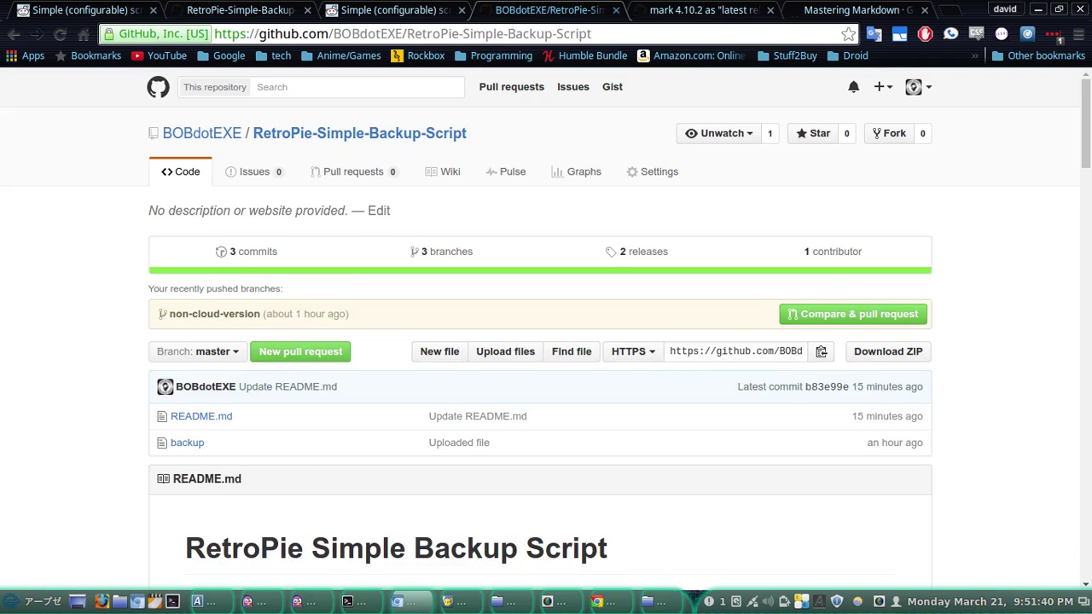
{"action": "left_click_drag", "start_coordinate": [1086, 120], "coordinate": [1014, 517]}
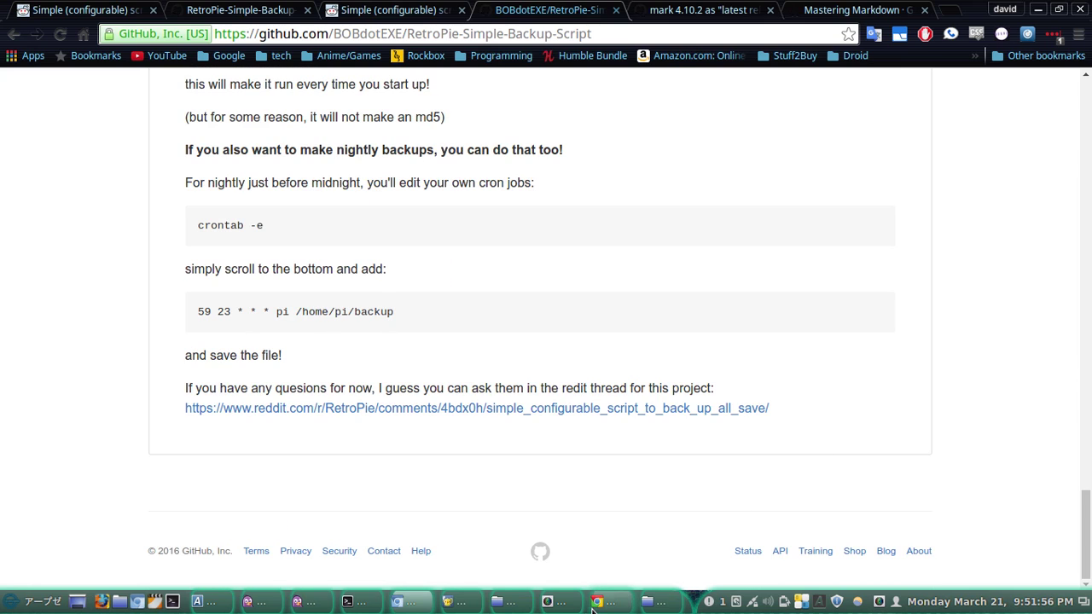
Run the ./backup script in the pi@retropie terminal
{"action": "mouse_move", "coordinate": [597, 605]}
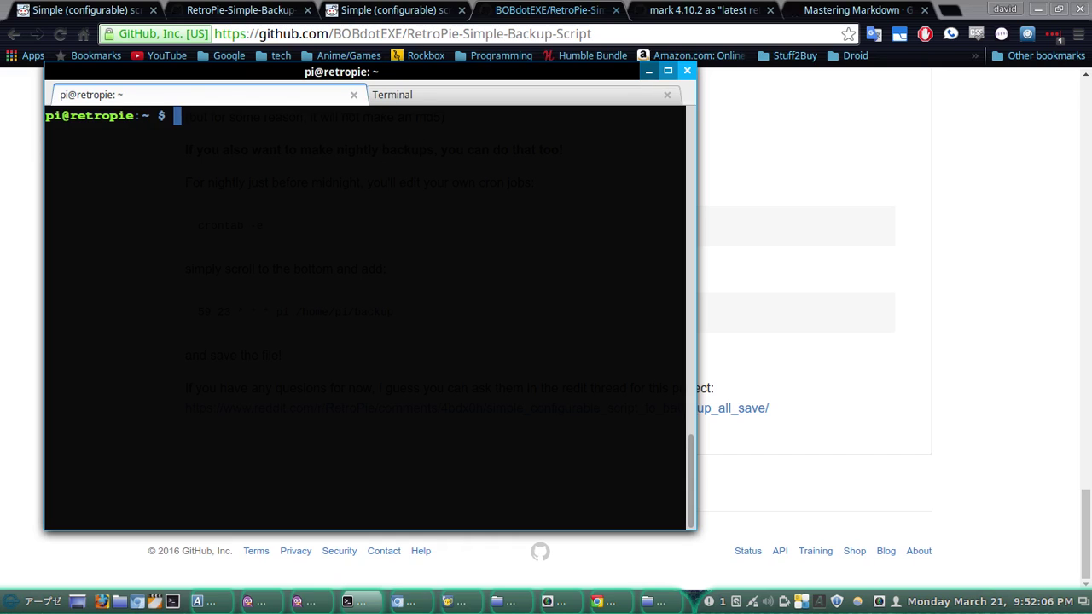
{"action": "type", "text": "./back"}
{"action": "key", "text": "Tab"}
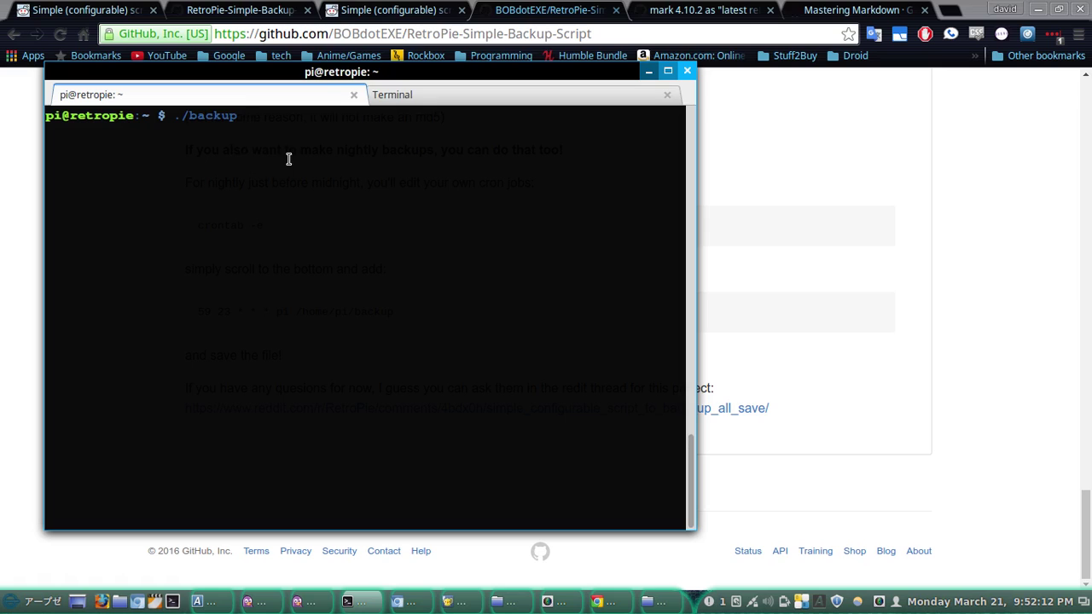
{"action": "key", "text": "Return"}
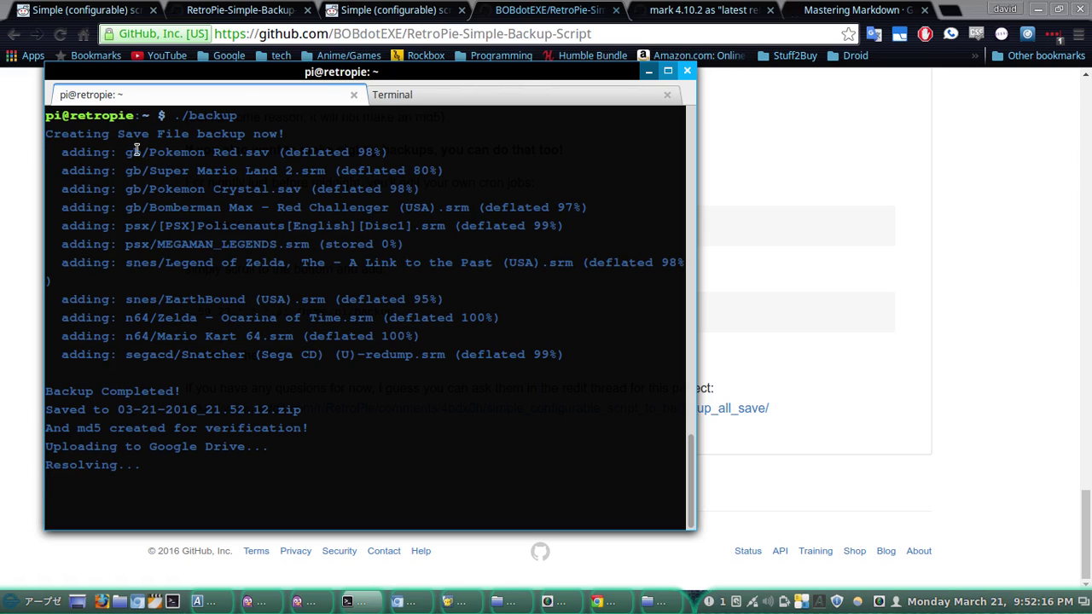
Examine the save files being added to the backup by highlighting their names in the terminal output
{"action": "left_click_drag", "start_coordinate": [125, 151], "coordinate": [277, 155]}
{"action": "left_click_drag", "start_coordinate": [168, 170], "coordinate": [284, 172]}
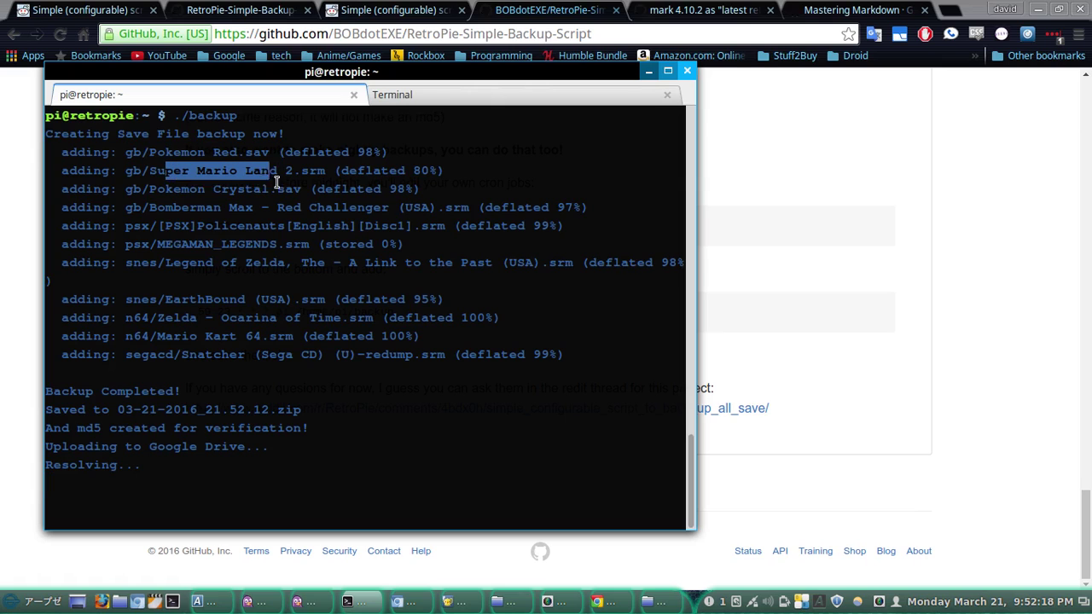
{"action": "left_click", "coordinate": [183, 196]}
{"action": "left_click_drag", "start_coordinate": [184, 196], "coordinate": [290, 220]}
{"action": "left_click", "coordinate": [201, 207]}
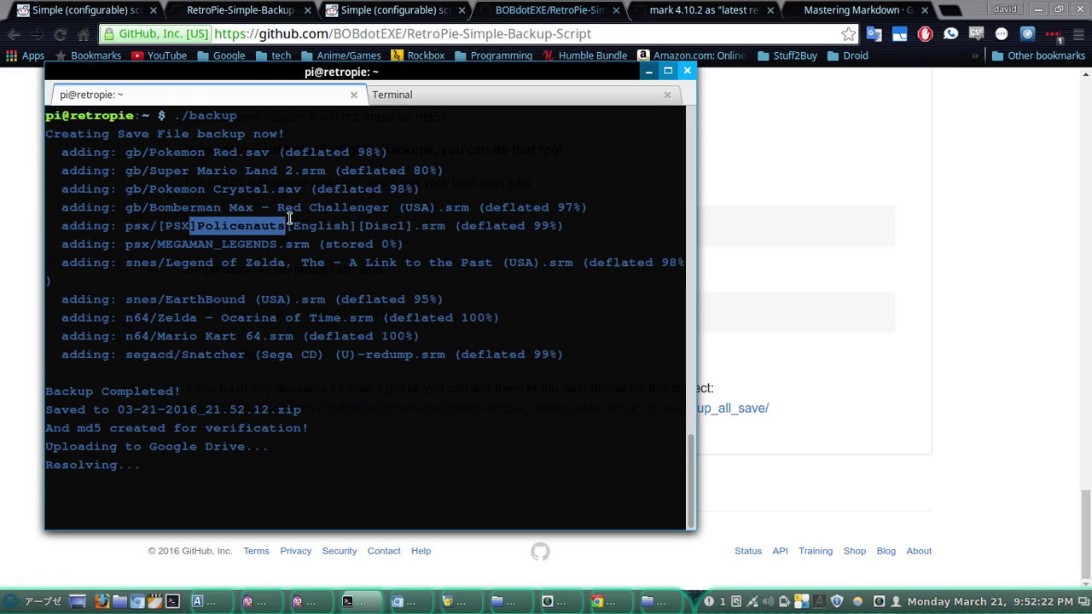
{"action": "left_click_drag", "start_coordinate": [181, 245], "coordinate": [196, 263]}
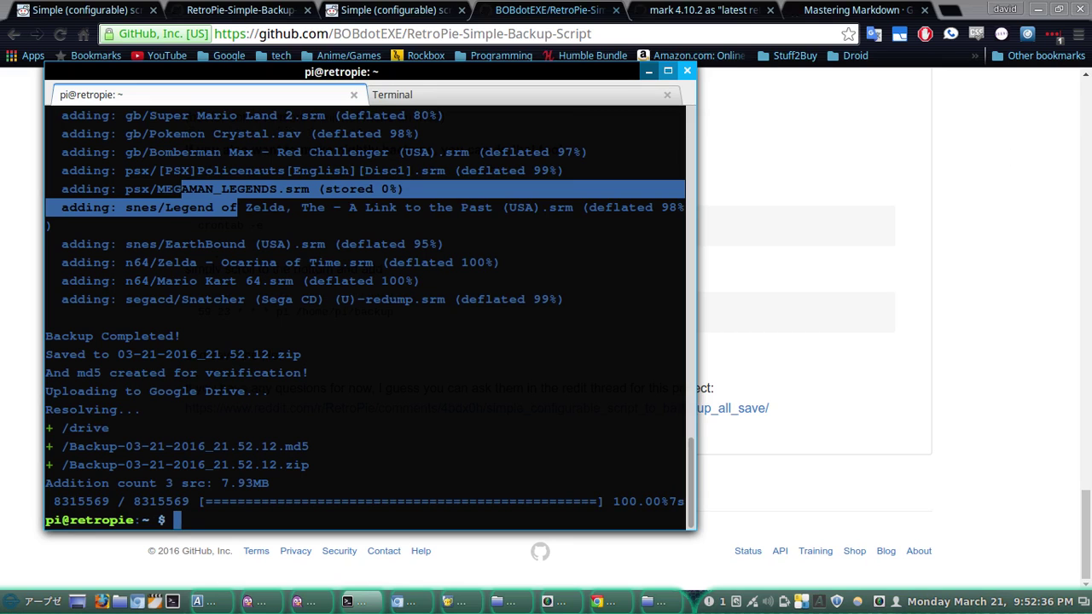
Switch to Google Drive and view the details of the uploaded drive, .zip and .md5 files
{"action": "key", "text": "alt+Tab"}
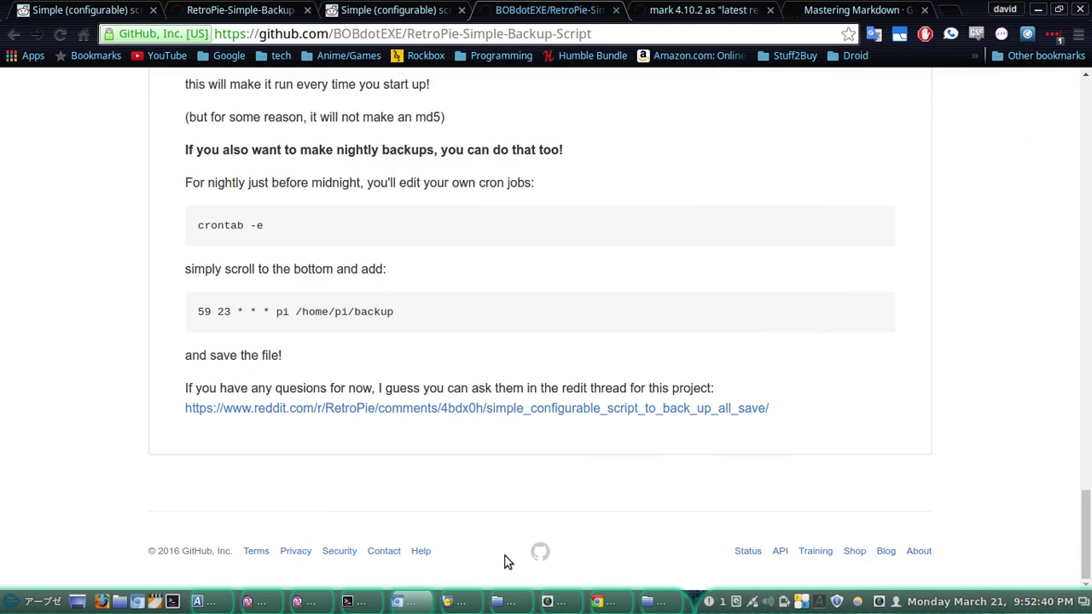
{"action": "left_click", "coordinate": [599, 606]}
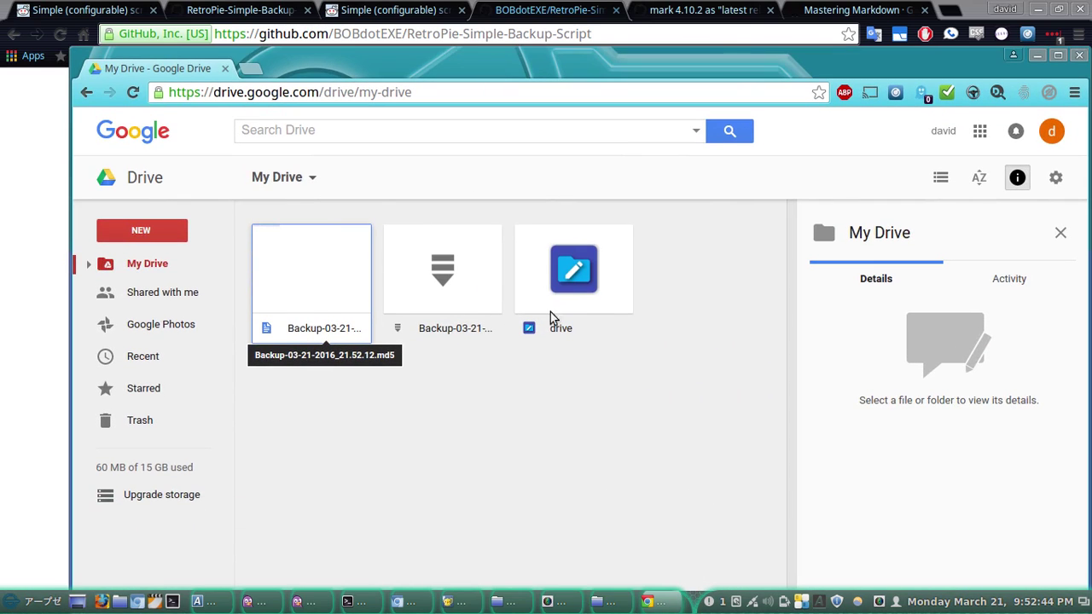
{"action": "left_click", "coordinate": [580, 300]}
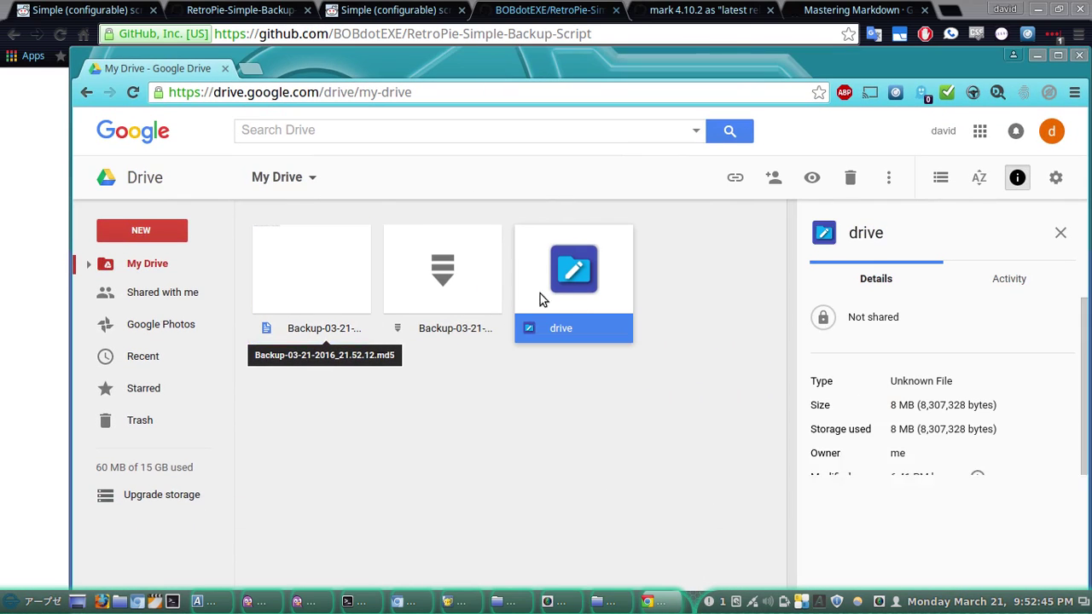
{"action": "left_click", "coordinate": [358, 283]}
{"action": "left_click", "coordinate": [454, 281]}
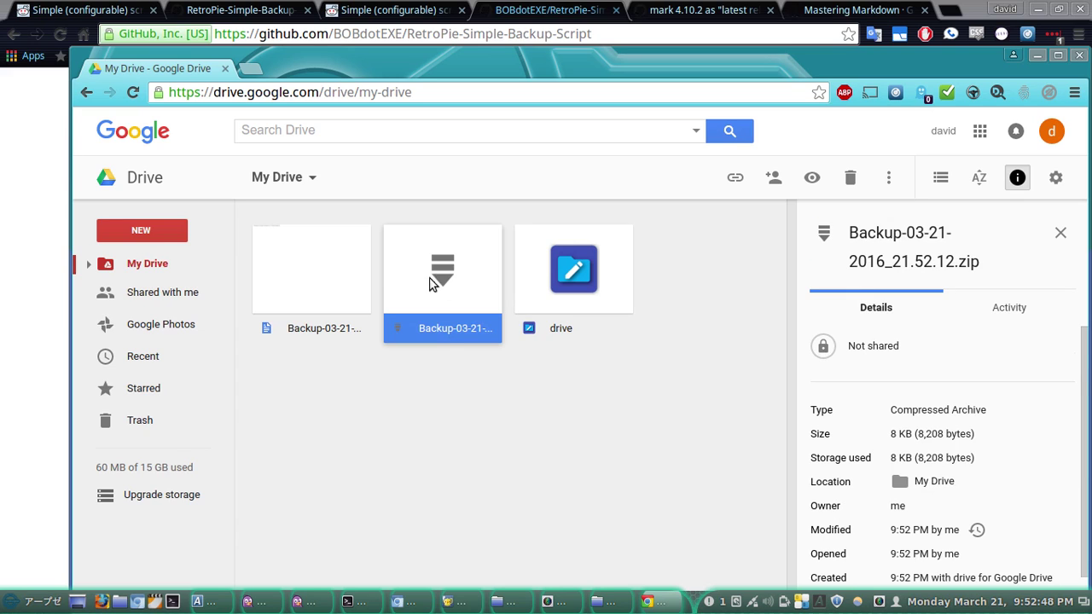
{"action": "left_click", "coordinate": [345, 284]}
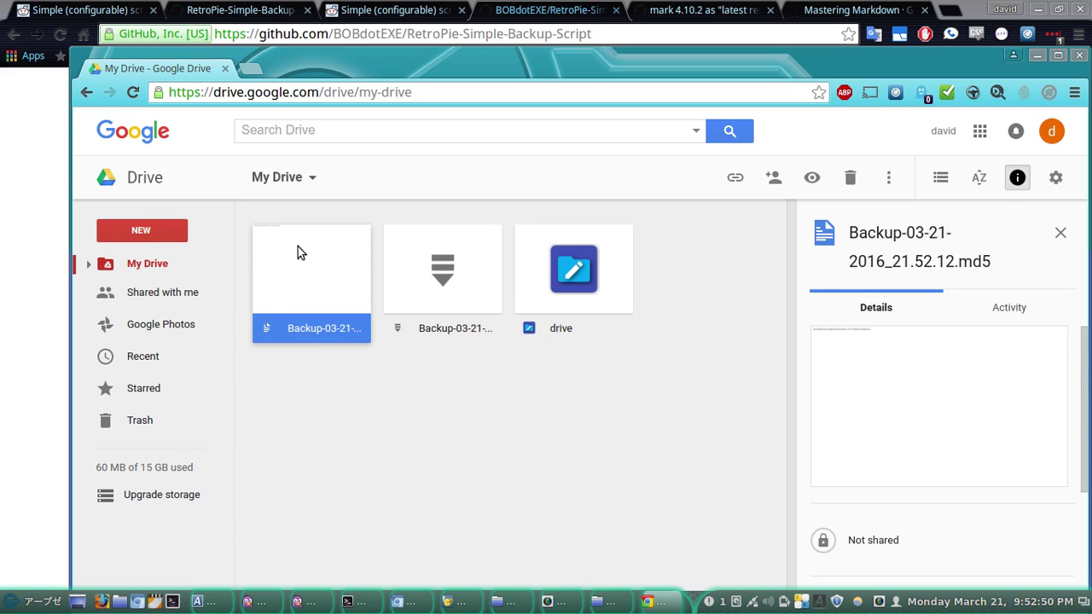
Preview the uploaded .md5 file, highlight its checksum, and close the preview
{"action": "double_click", "coordinate": [288, 290]}
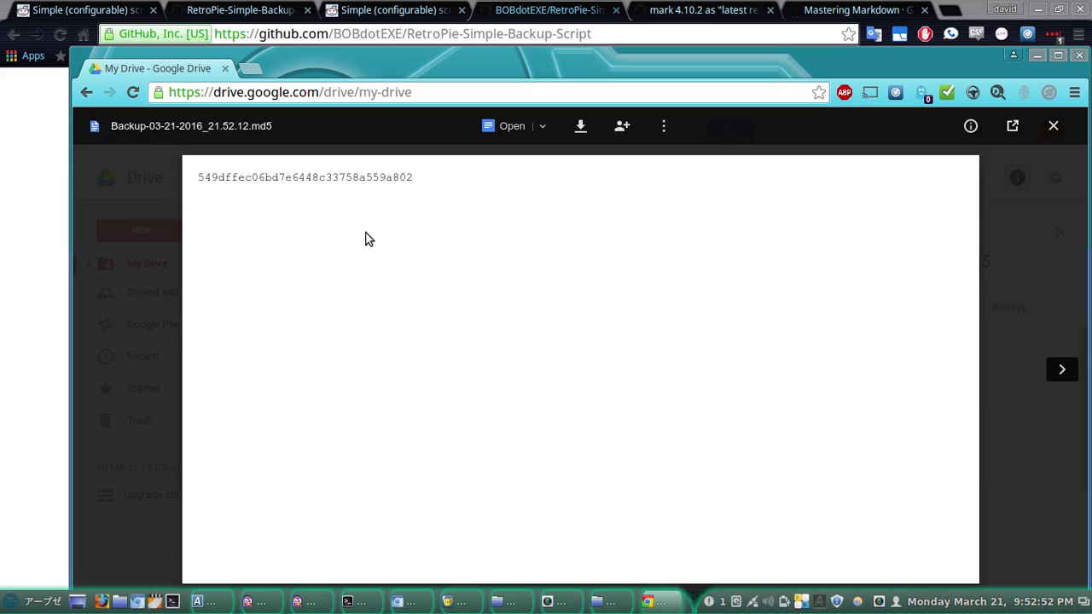
{"action": "left_click_drag", "start_coordinate": [439, 176], "coordinate": [197, 173]}
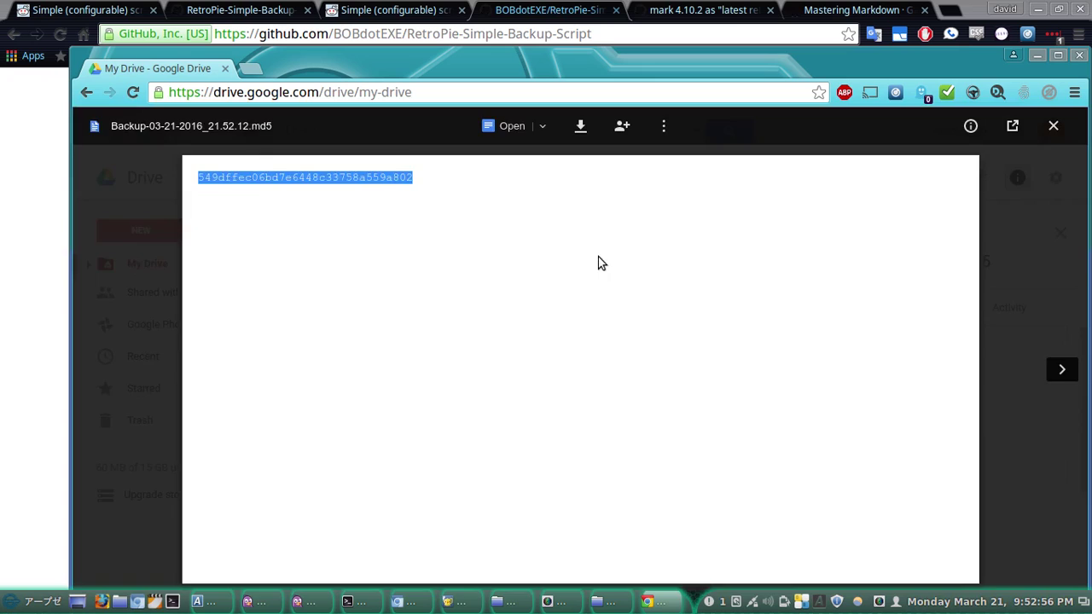
{"action": "key", "text": "Escape"}
Preview Backup-03-21-2016_21.52.12.zip, browse its n64 and snes folders, and close the preview
{"action": "left_click", "coordinate": [424, 281]}
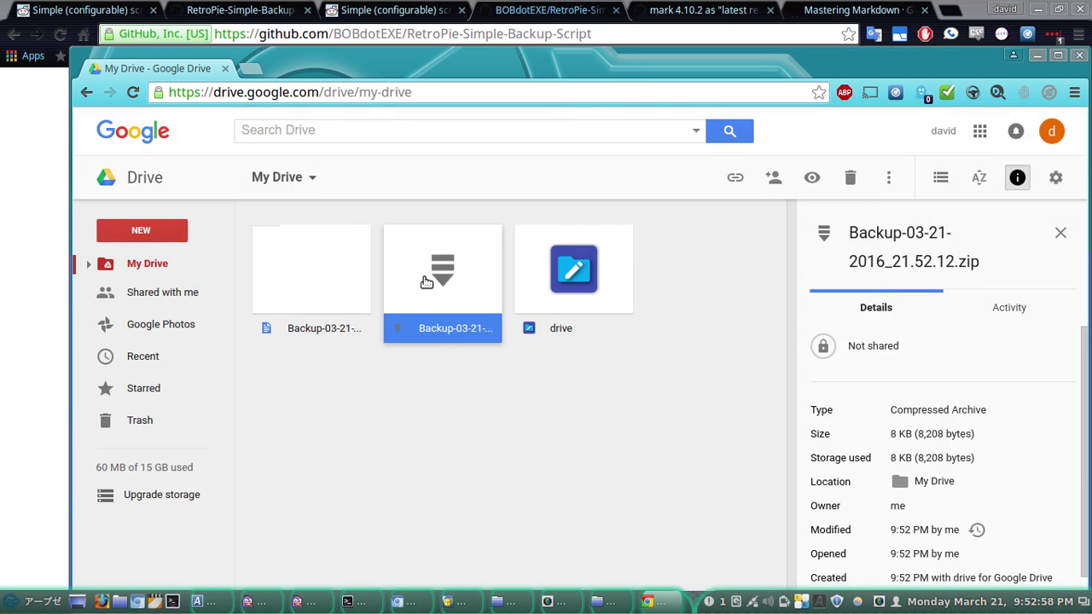
{"action": "double_click", "coordinate": [424, 277]}
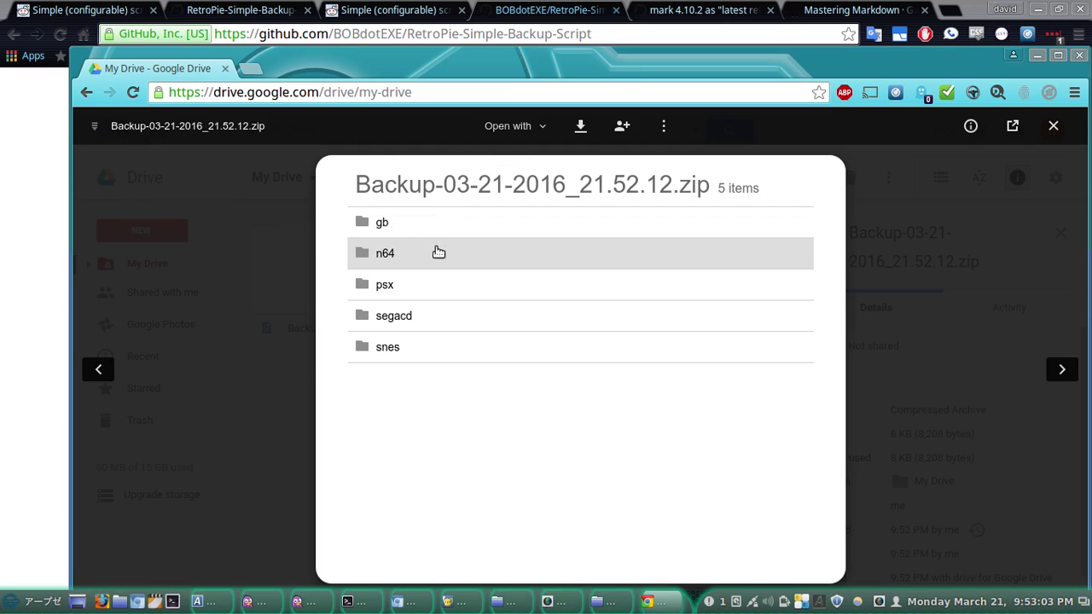
{"action": "left_click", "coordinate": [385, 267]}
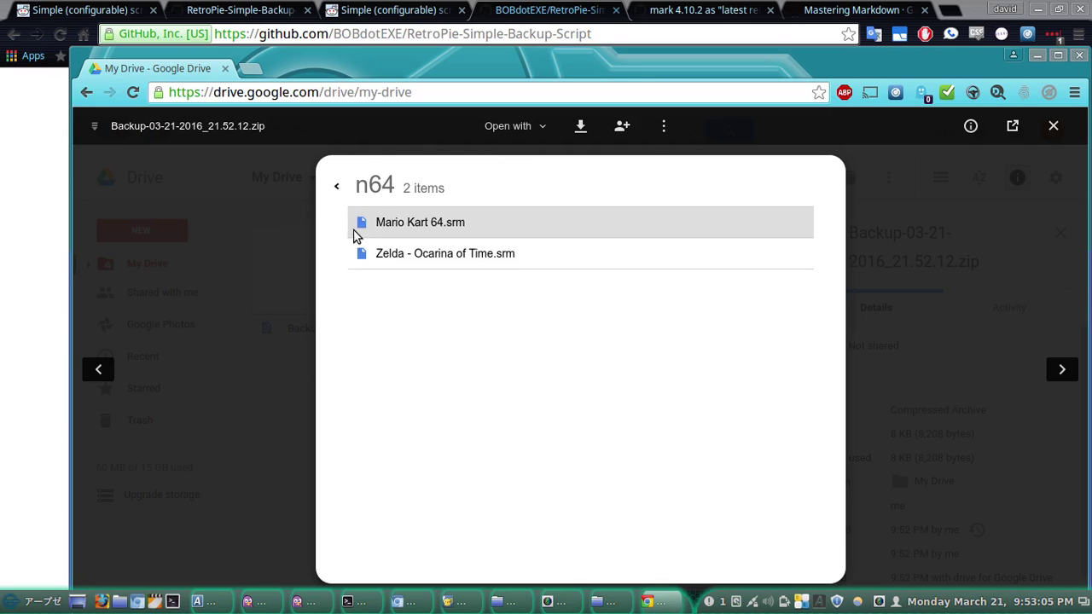
{"action": "left_click", "coordinate": [333, 185]}
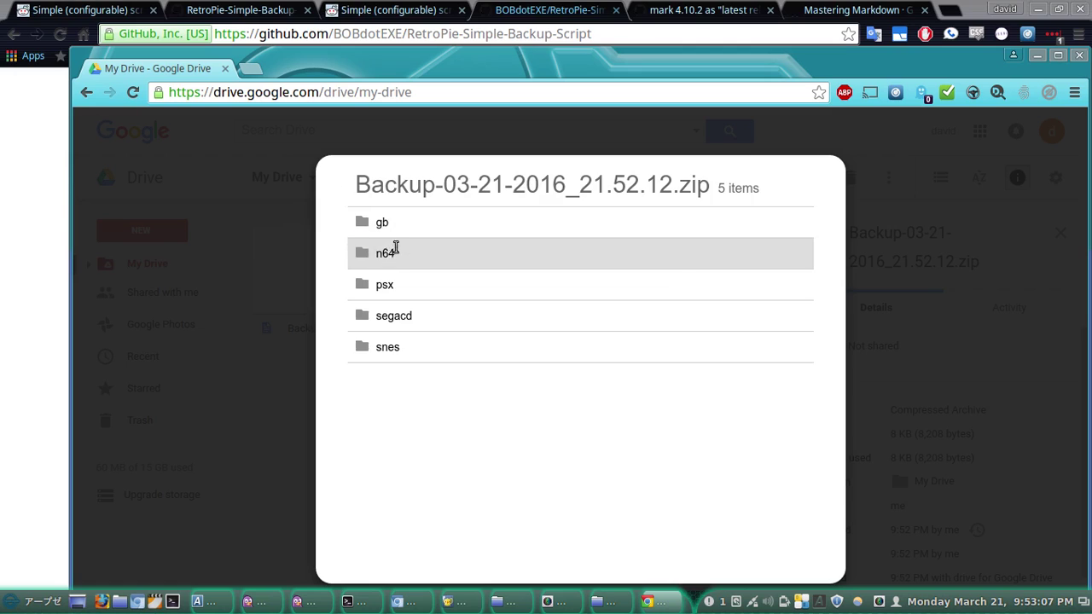
{"action": "left_click", "coordinate": [384, 253]}
{"action": "left_click", "coordinate": [334, 184]}
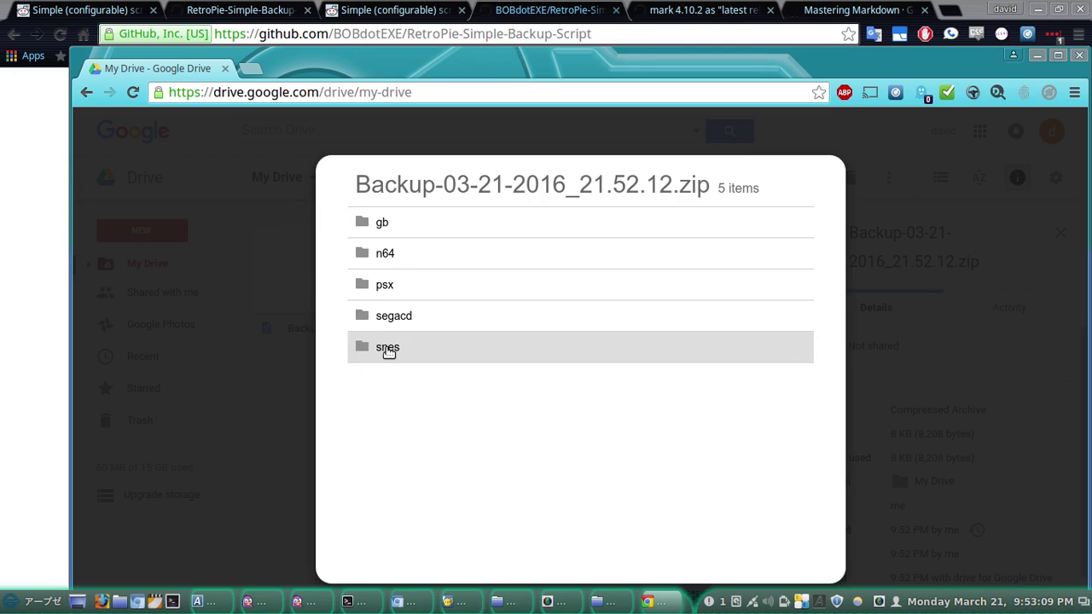
{"action": "left_click", "coordinate": [386, 349]}
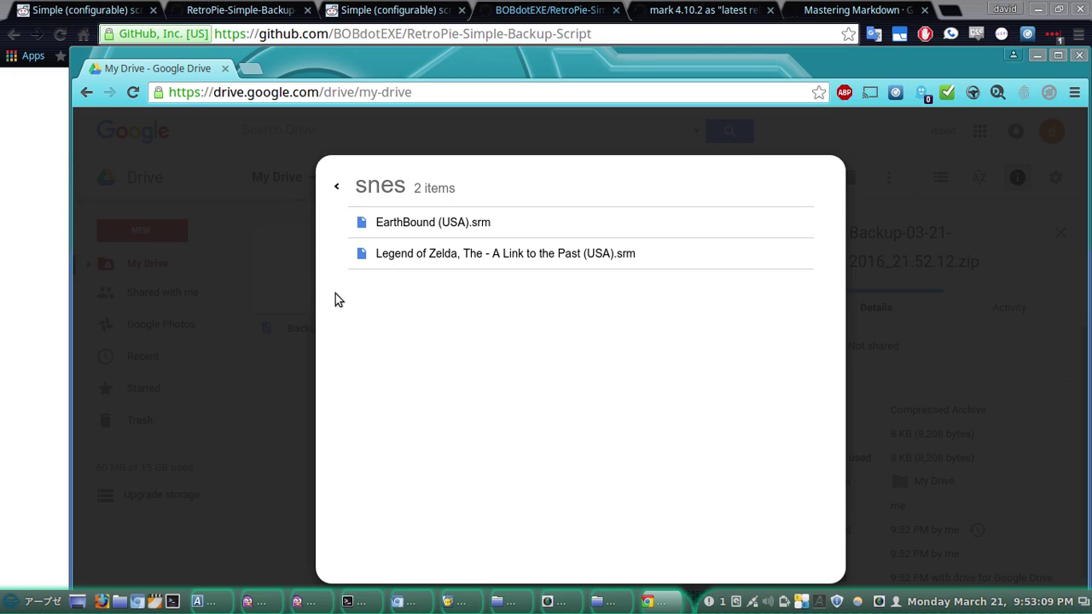
{"action": "left_click", "coordinate": [333, 187]}
{"action": "left_click", "coordinate": [296, 254]}
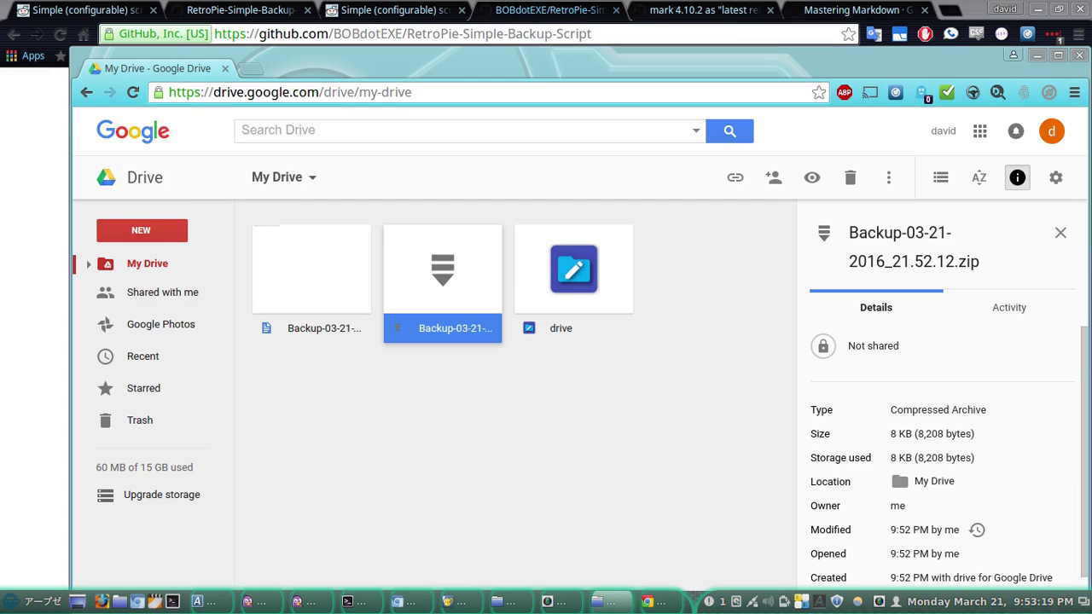
Switch to the file manager's backups share, refresh its contents, and open Backup-03-21-2016_21.52.12.zip
{"action": "left_click", "coordinate": [610, 602]}
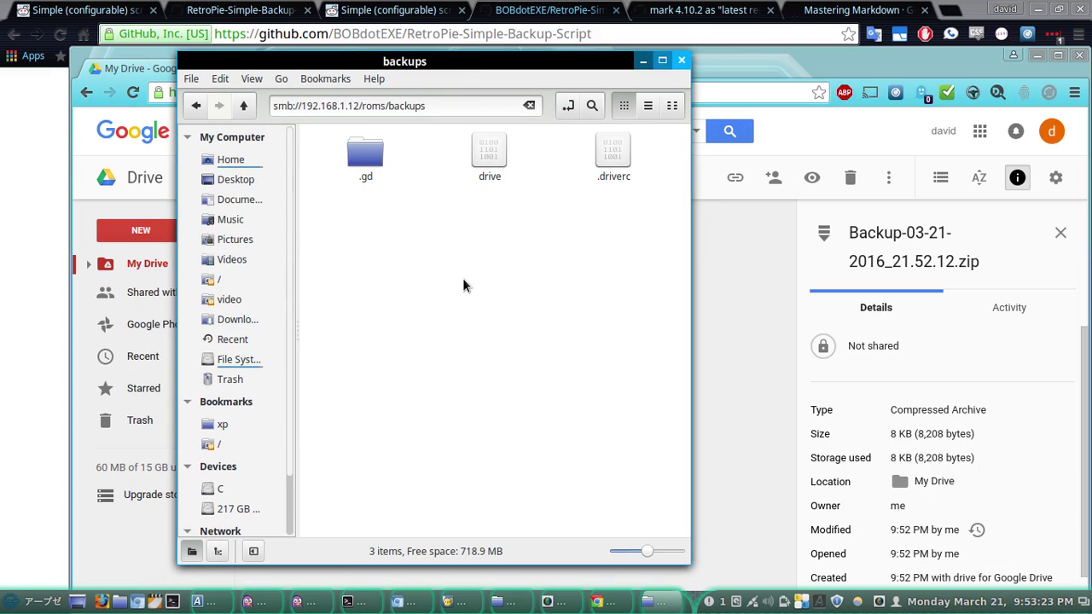
{"action": "key", "text": "F5"}
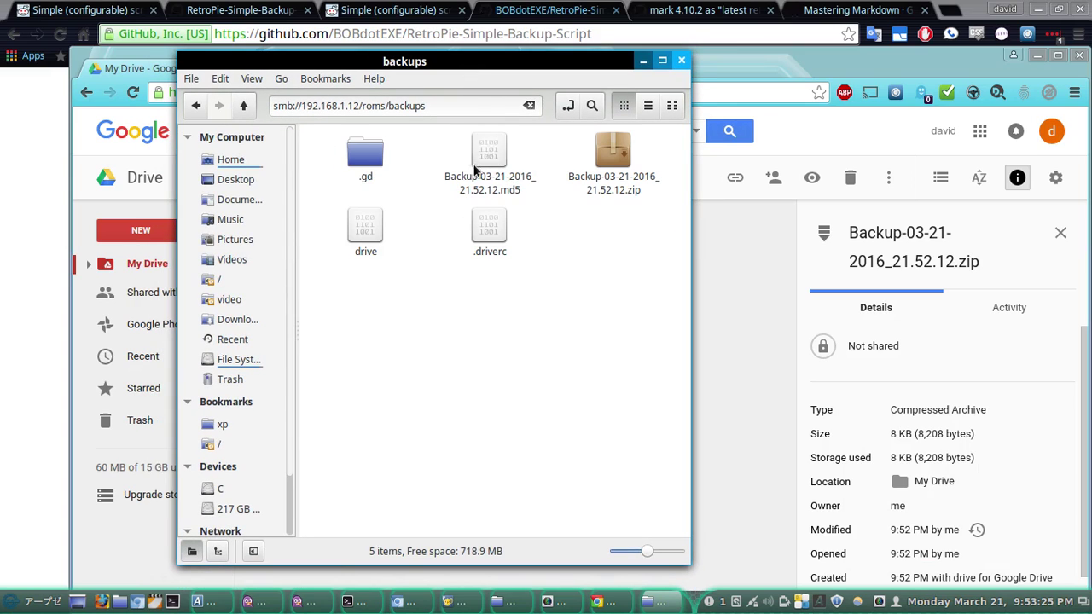
{"action": "left_click", "coordinate": [479, 166]}
{"action": "double_click", "coordinate": [618, 156]}
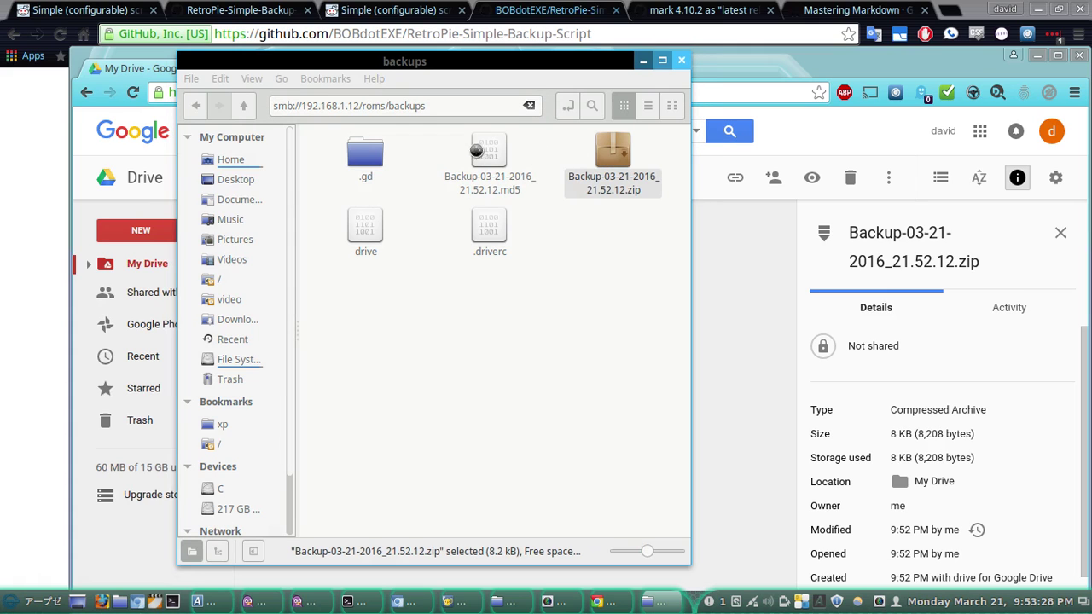
Select the Backup-03-21-2016_21.52.12.md5 file on the share, view the zip's top-level folders, and close the archive and backups windows
{"action": "left_click", "coordinate": [488, 154]}
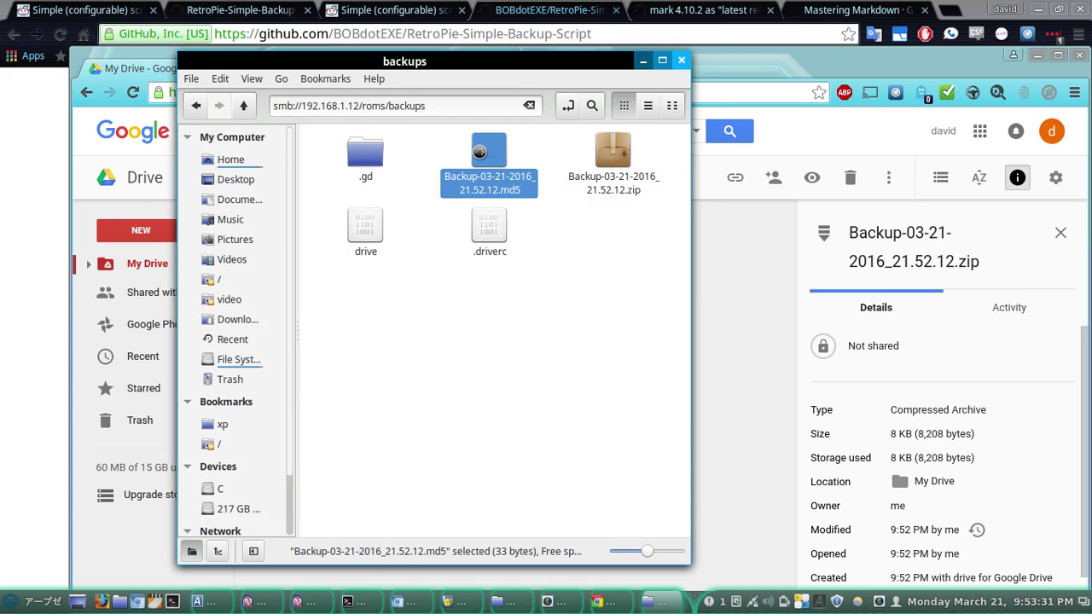
{"action": "right_click", "coordinate": [486, 154]}
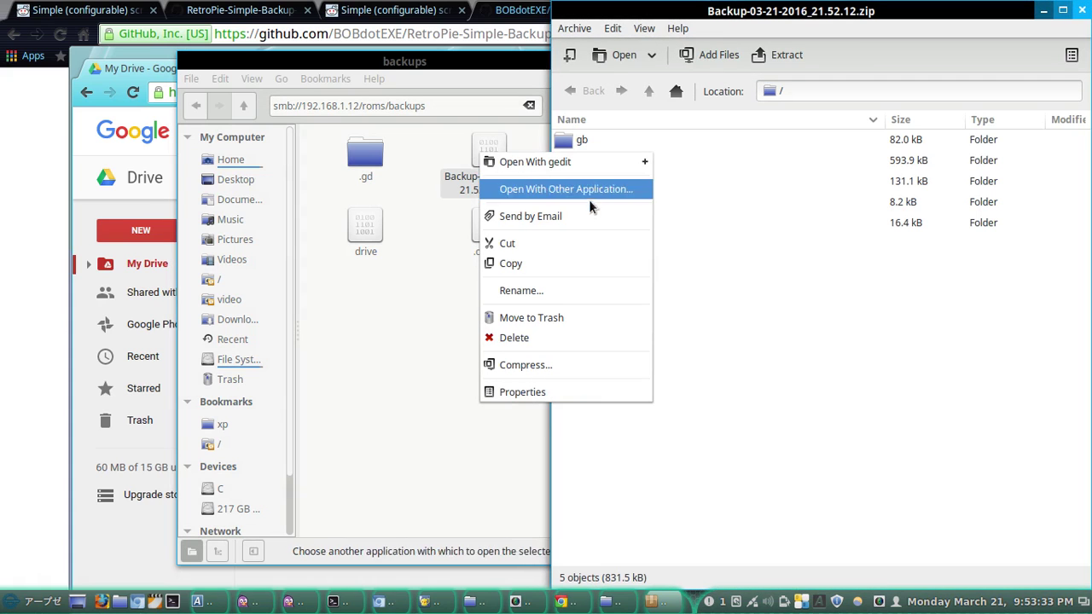
{"action": "left_click", "coordinate": [585, 234]}
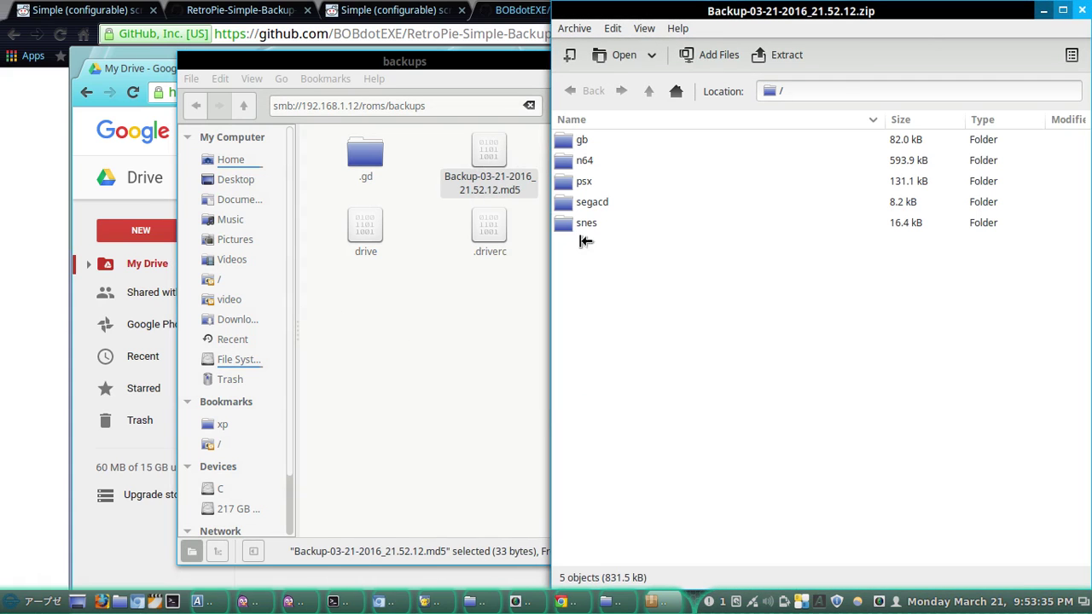
{"action": "double_click", "coordinate": [972, 23]}
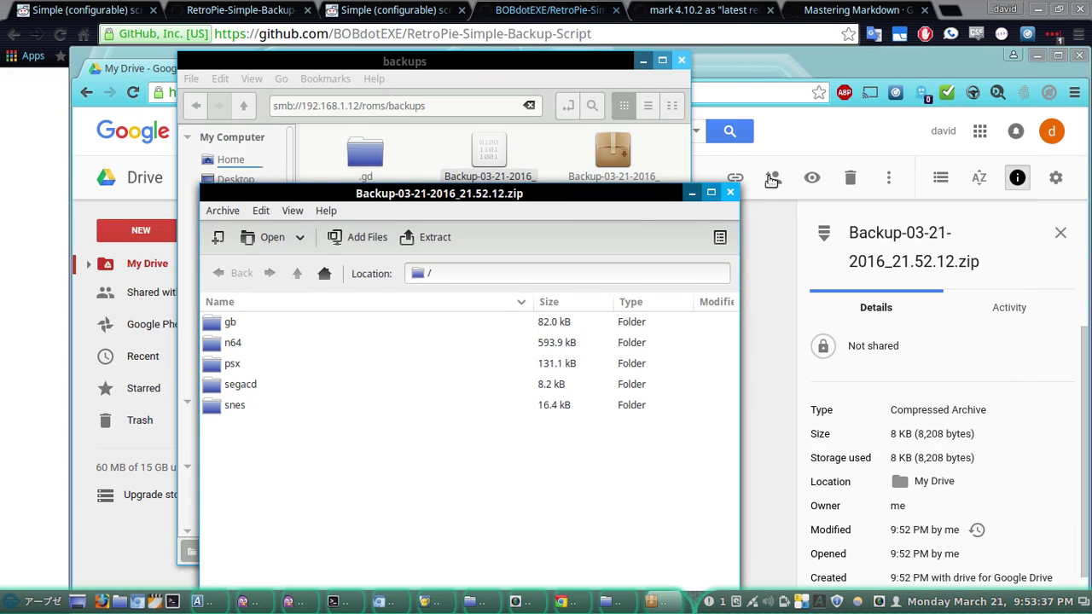
{"action": "left_click", "coordinate": [729, 193]}
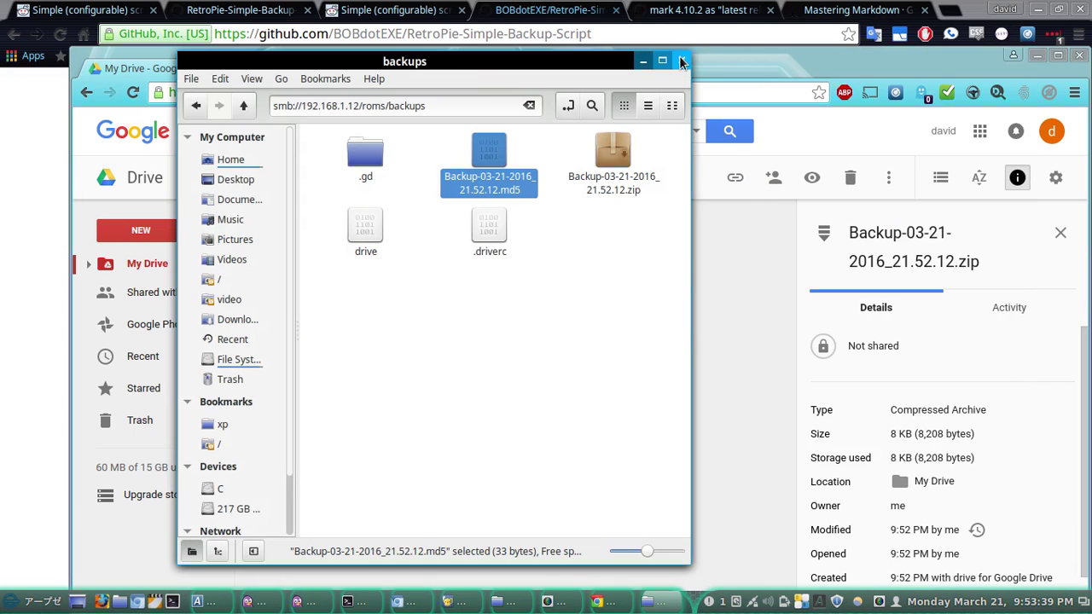
{"action": "left_click", "coordinate": [681, 59]}
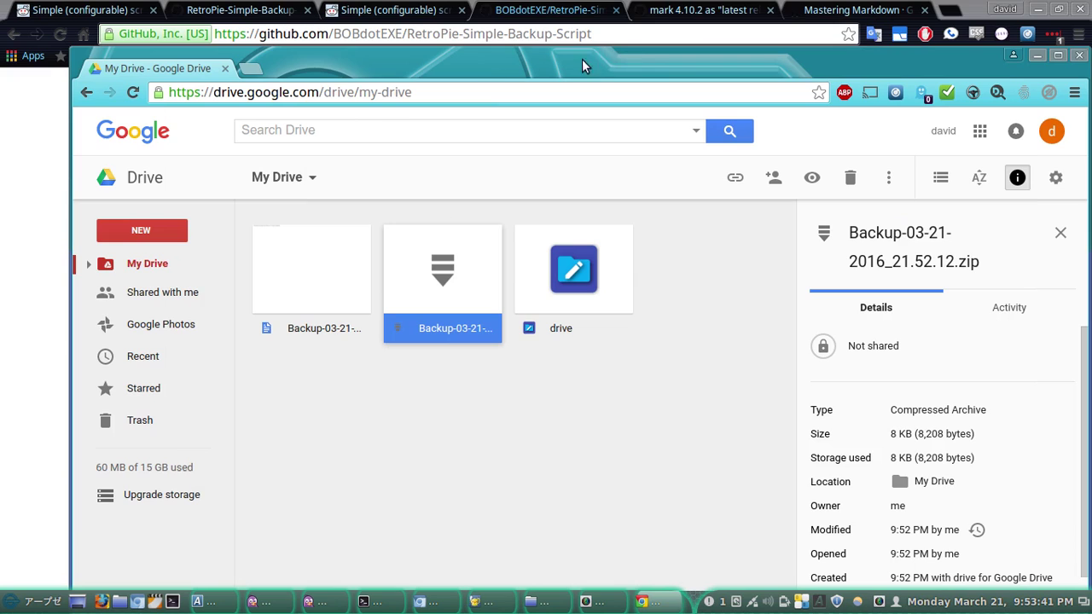
Return to the GitHub README, highlight the schedule in the nightly backup cron line, and go back to the README's introduction
{"action": "left_click", "coordinate": [35, 343]}
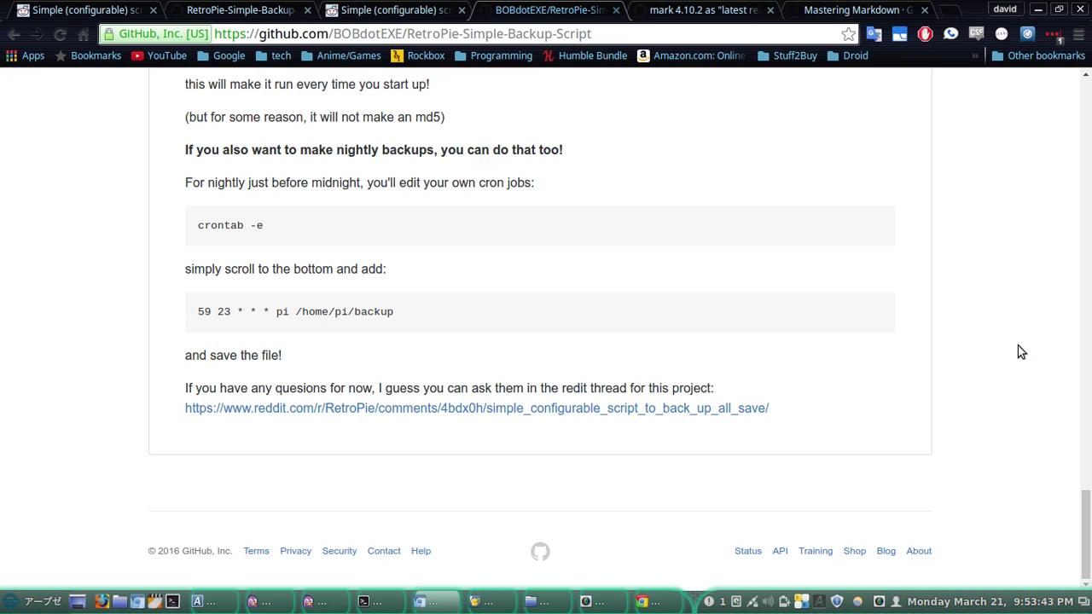
{"action": "left_click_drag", "start_coordinate": [1086, 536], "coordinate": [1086, 504]}
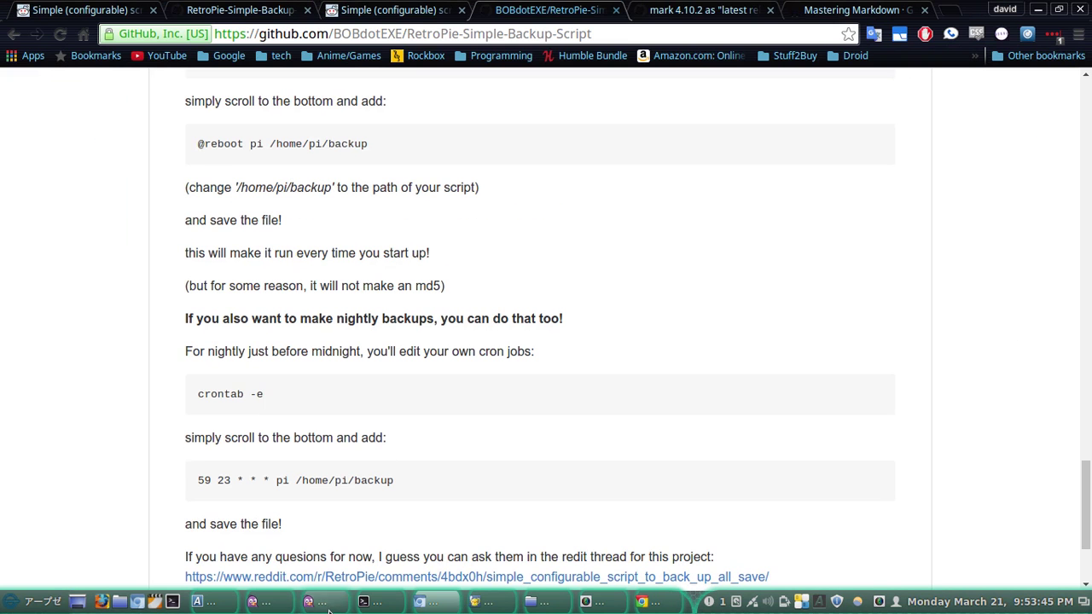
{"action": "left_click_drag", "start_coordinate": [208, 483], "coordinate": [278, 478]}
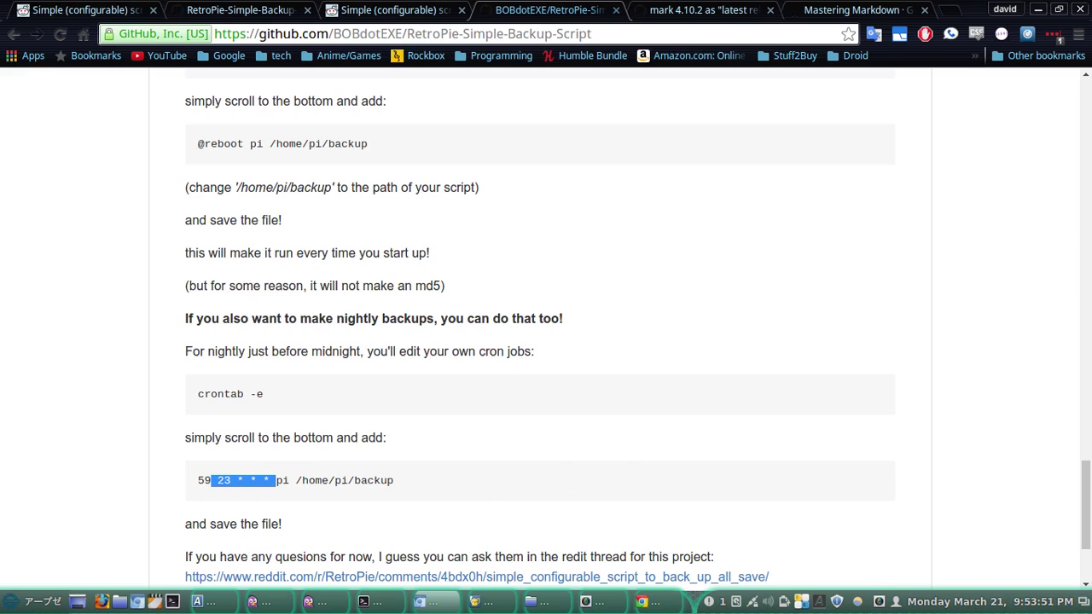
{"action": "left_click_drag", "start_coordinate": [1084, 487], "coordinate": [293, 551]}
{"action": "left_click_drag", "start_coordinate": [1088, 469], "coordinate": [988, 145]}
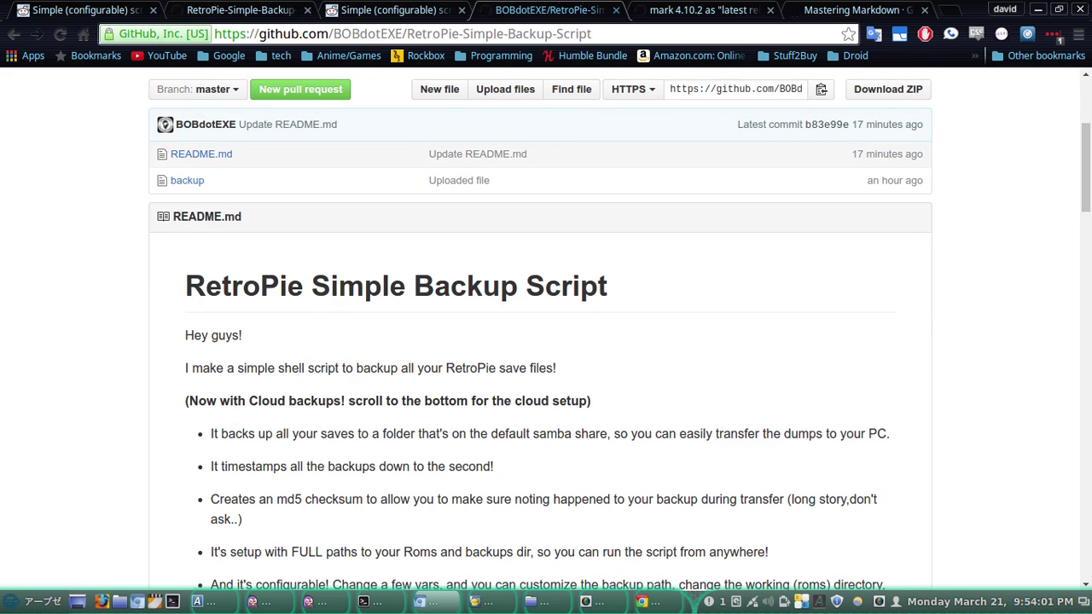